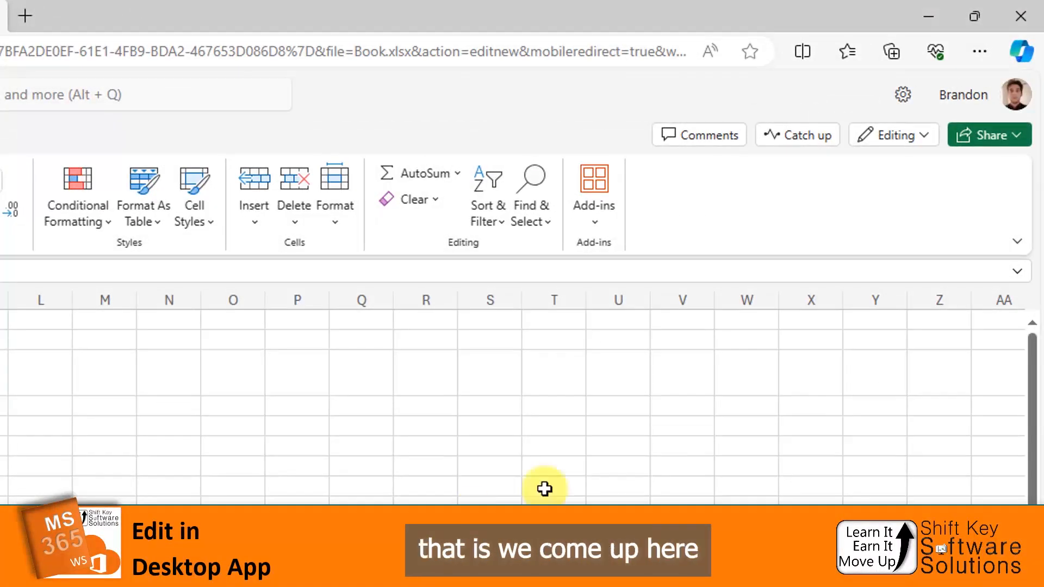
Open the workbook from the browser in the Excel desktop app and reposition its window over the browser
click(918, 145)
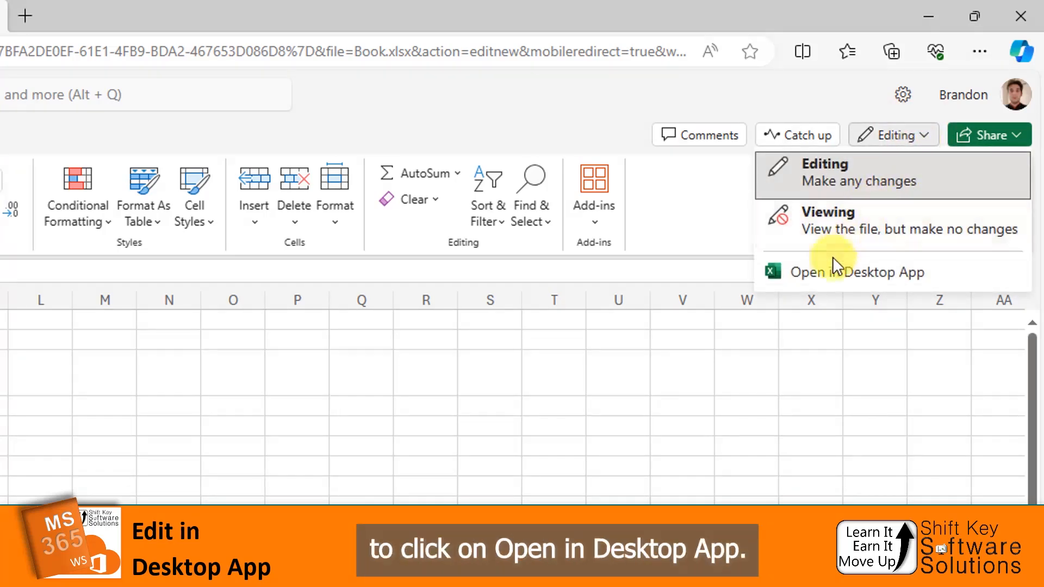
click(824, 273)
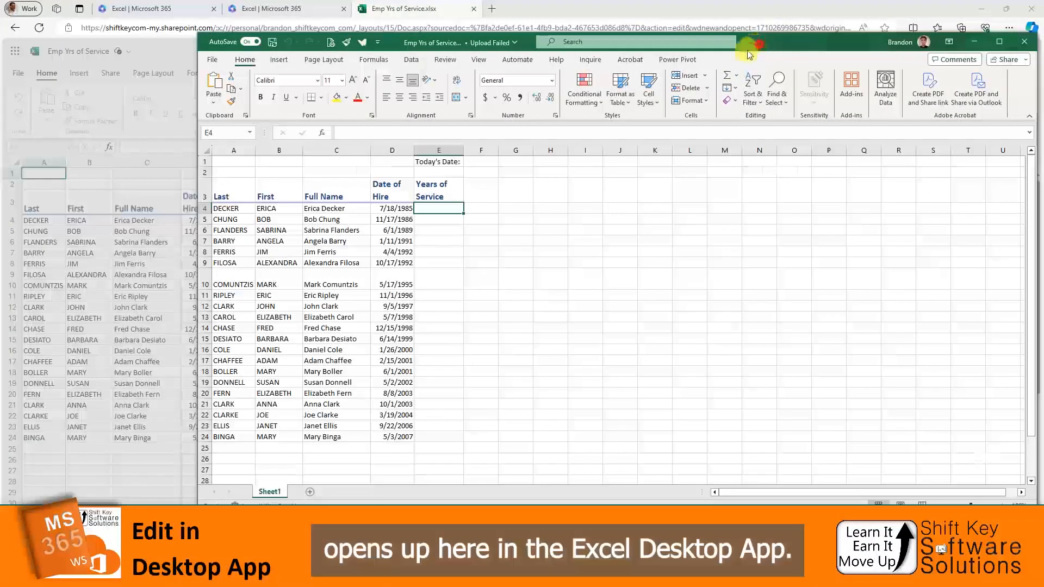
drag(755, 50, 702, 48)
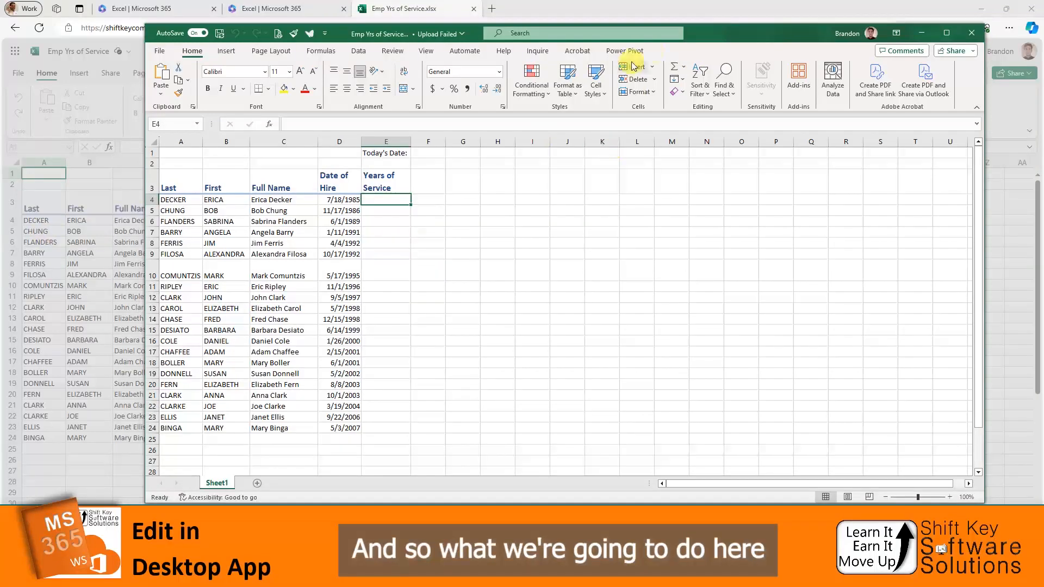
drag(696, 30, 738, 31)
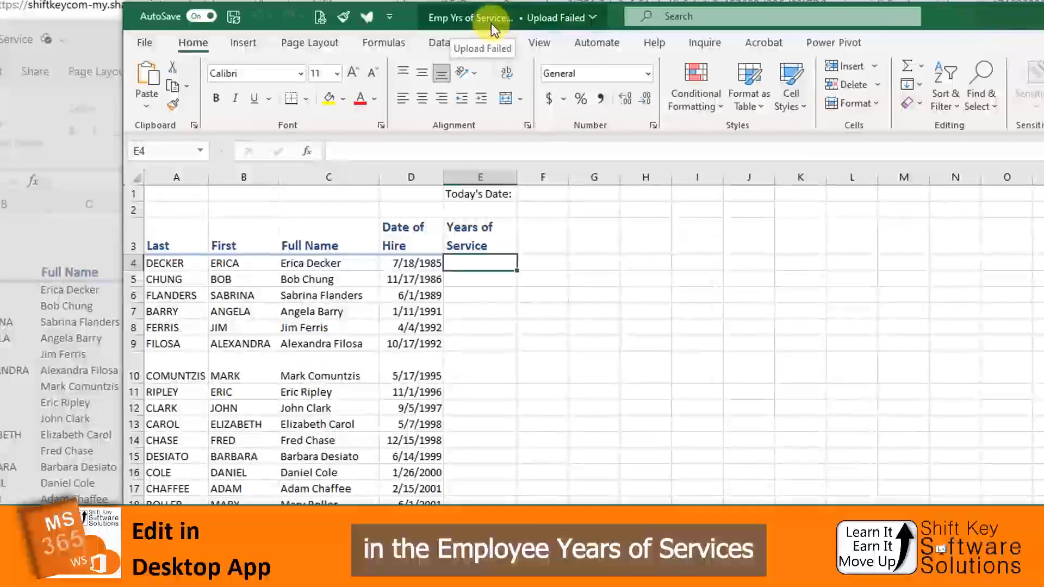
Enter =TODAY() in cell F1 beside the Today's Date label and widen column F slightly
click(544, 196)
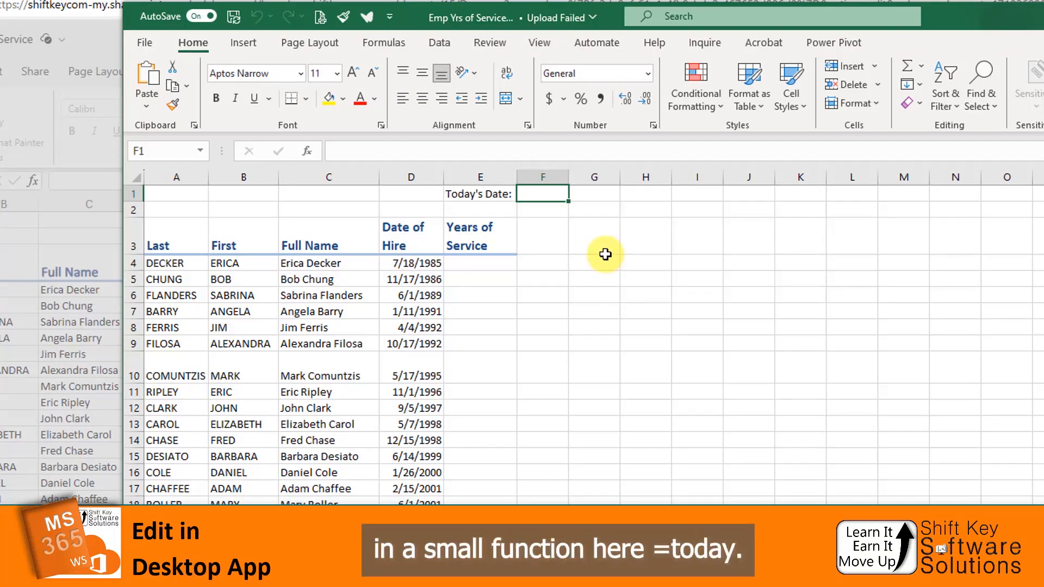
text(=tod)
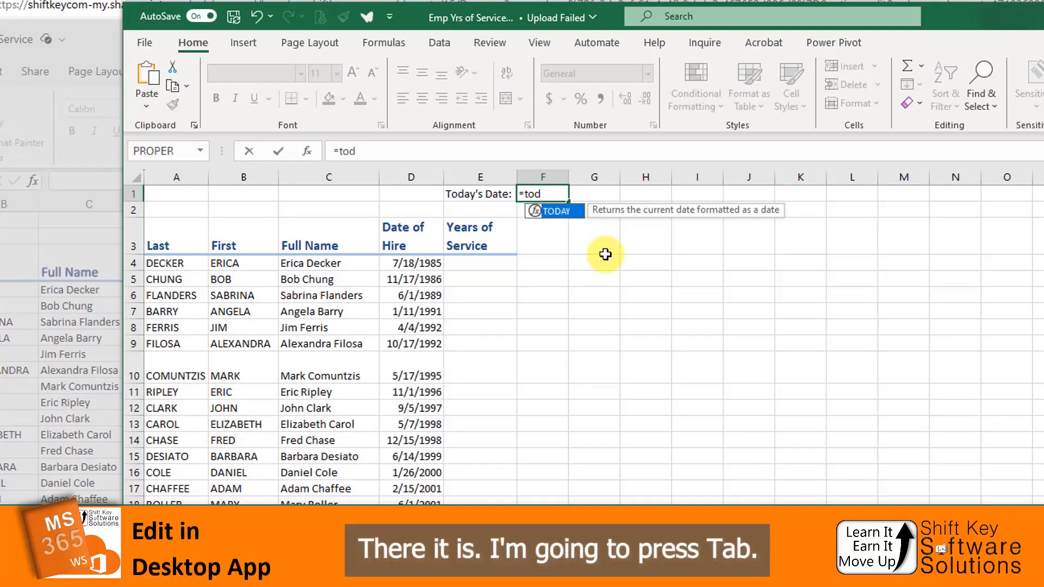
key(Tab)
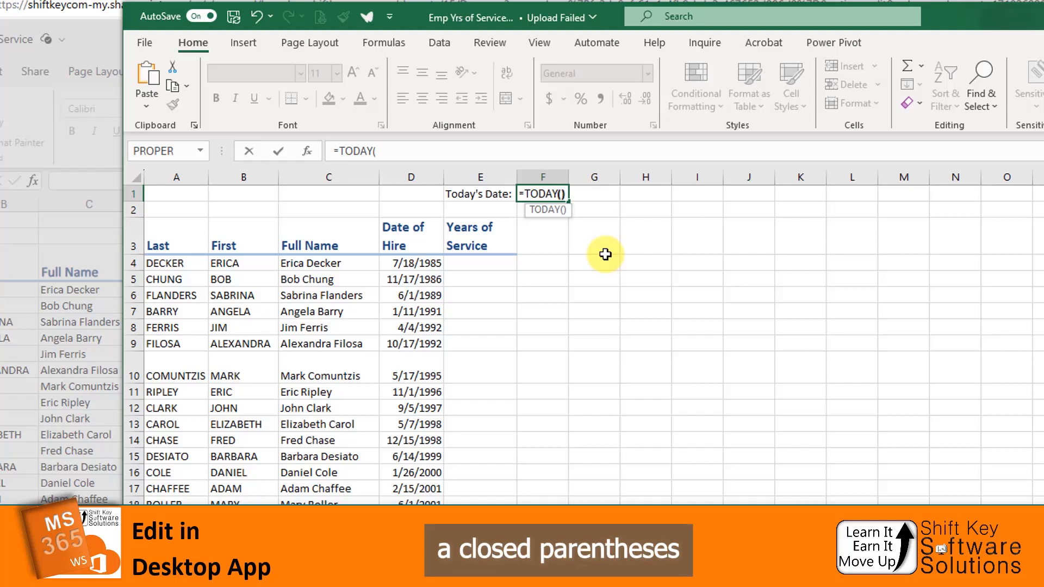
key(ctrl+Return)
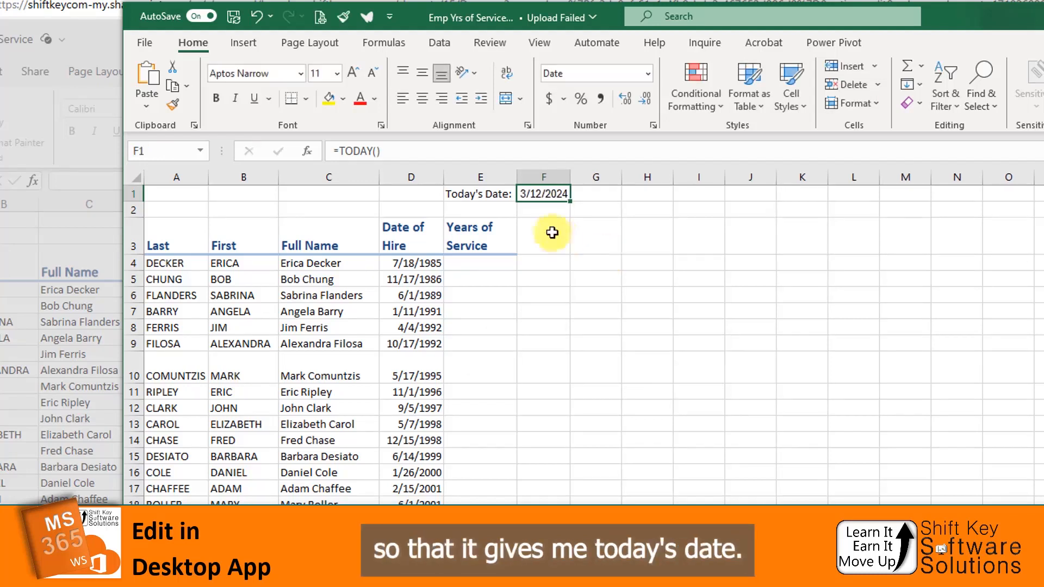
drag(568, 179, 577, 180)
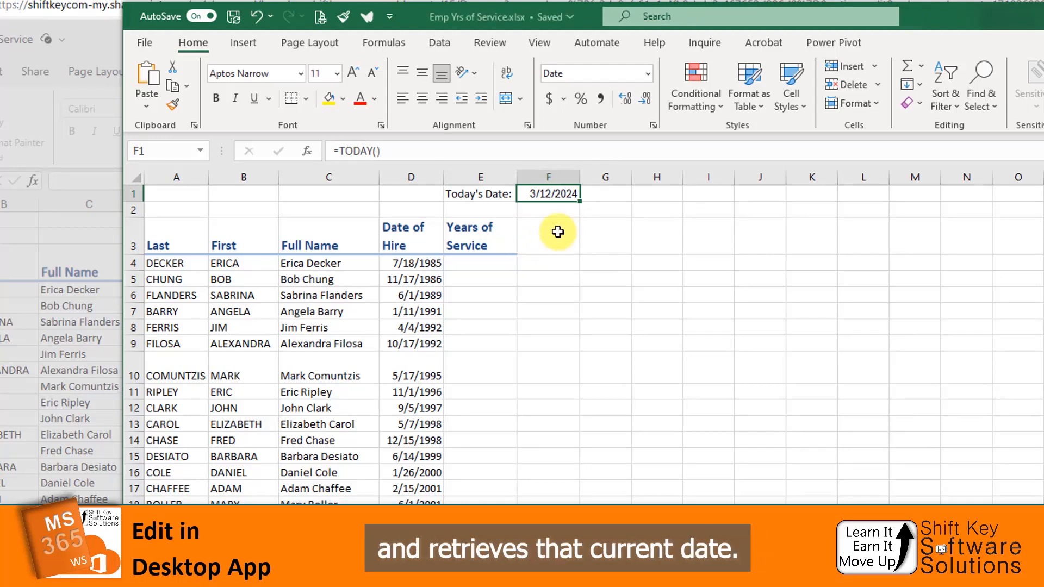
click(484, 265)
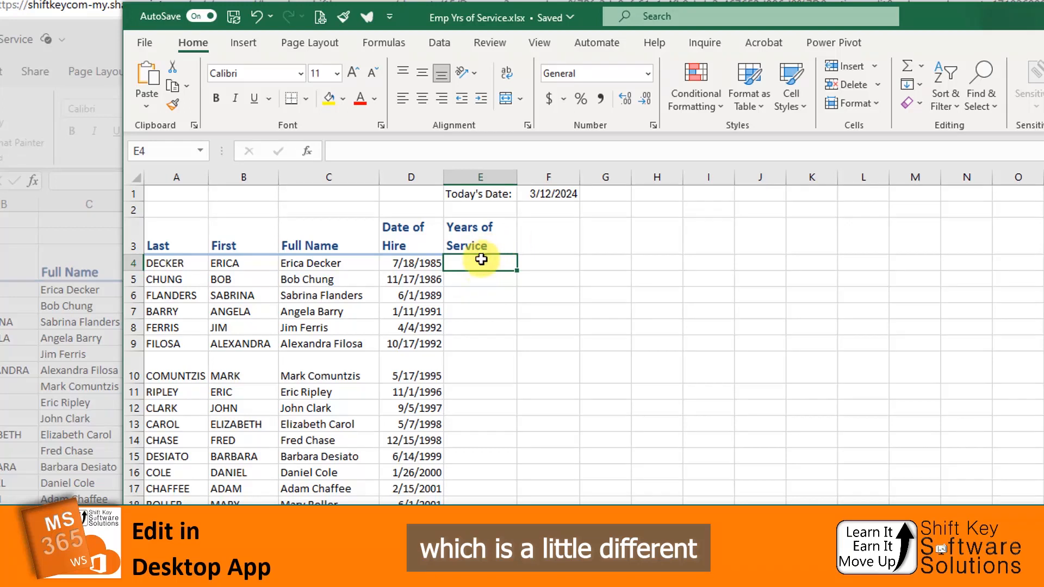
drag(485, 266, 467, 501)
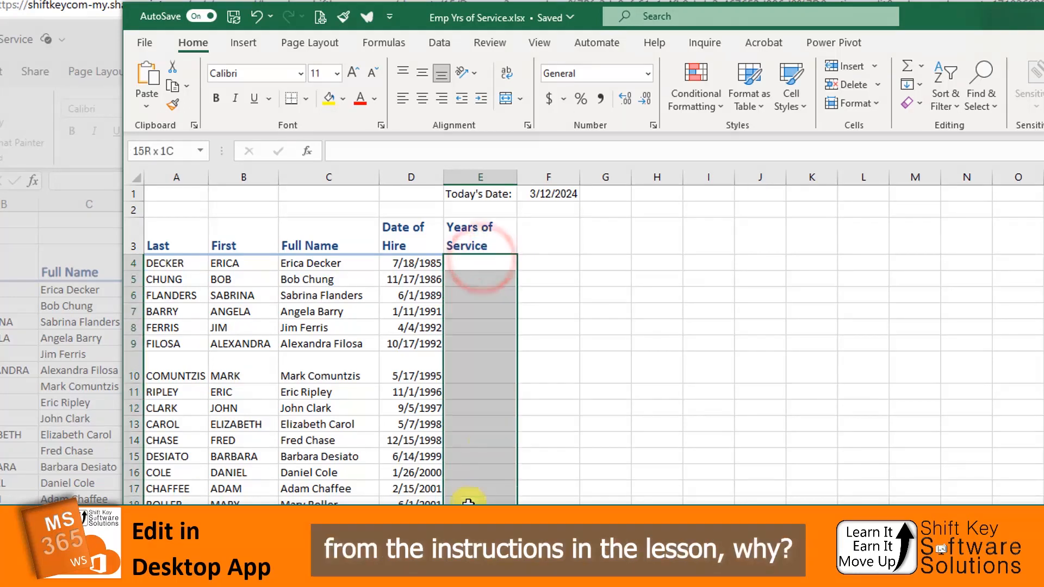
click(477, 262)
click(332, 176)
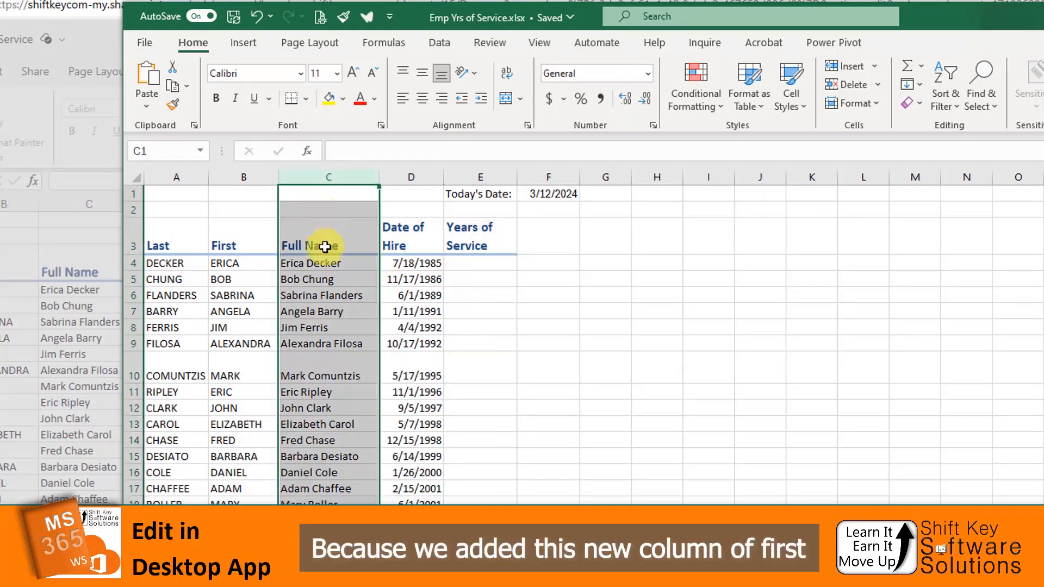
Select the first Years of Service cell, E4, and reduce row 10's height to match the neighbouring rows
click(473, 263)
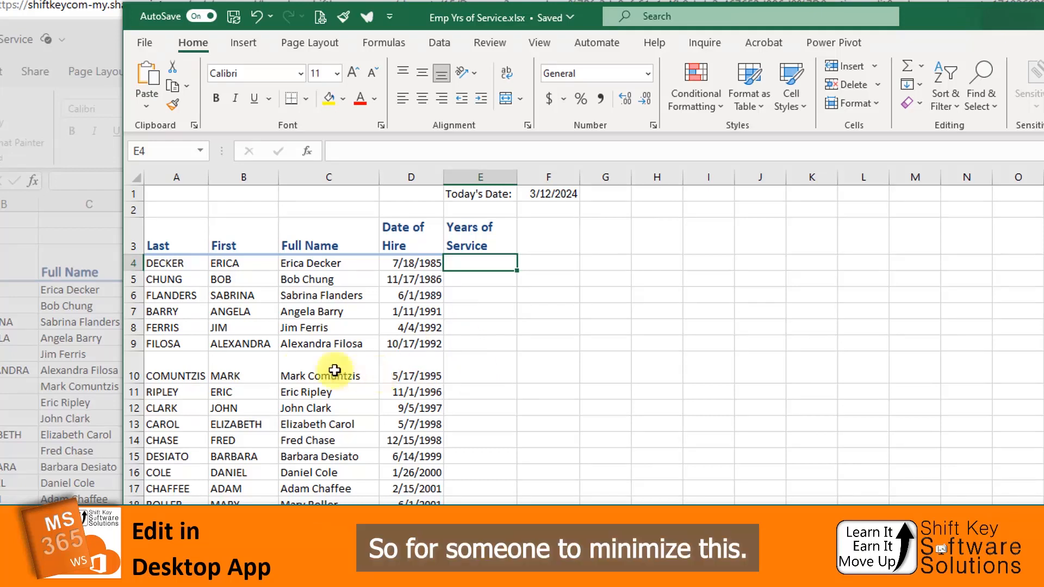
drag(135, 384, 136, 368)
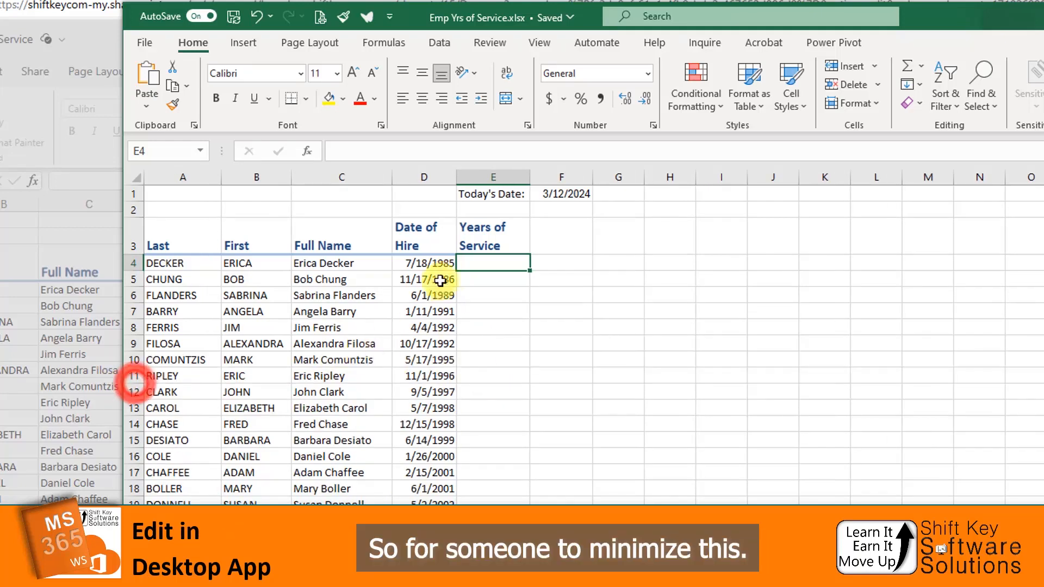
Enter the formula =($F$1-D4)/365 in cell E4 with an absolute reference to today's date, keeping the cell active
text(=)
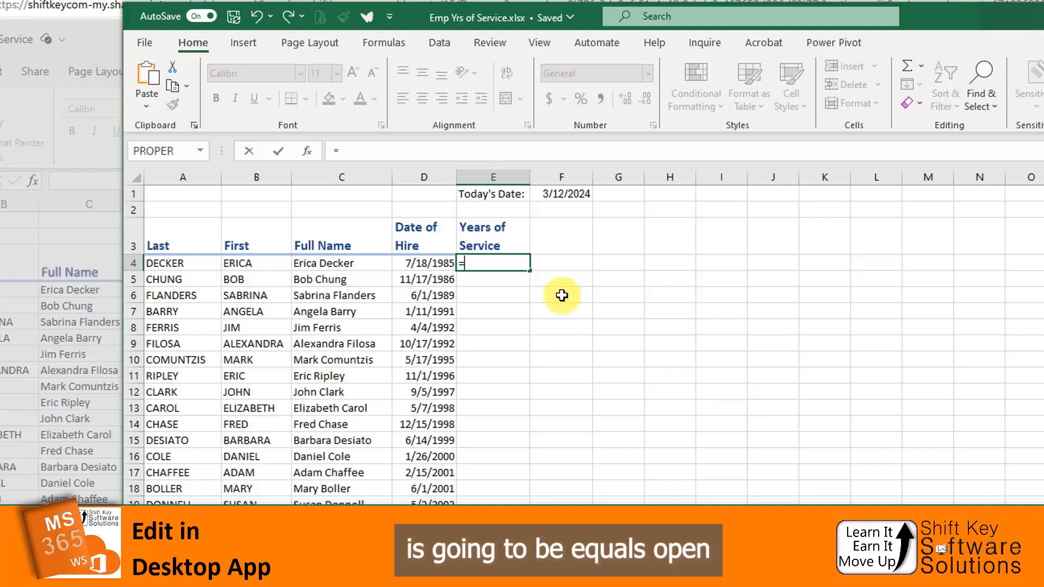
text(()
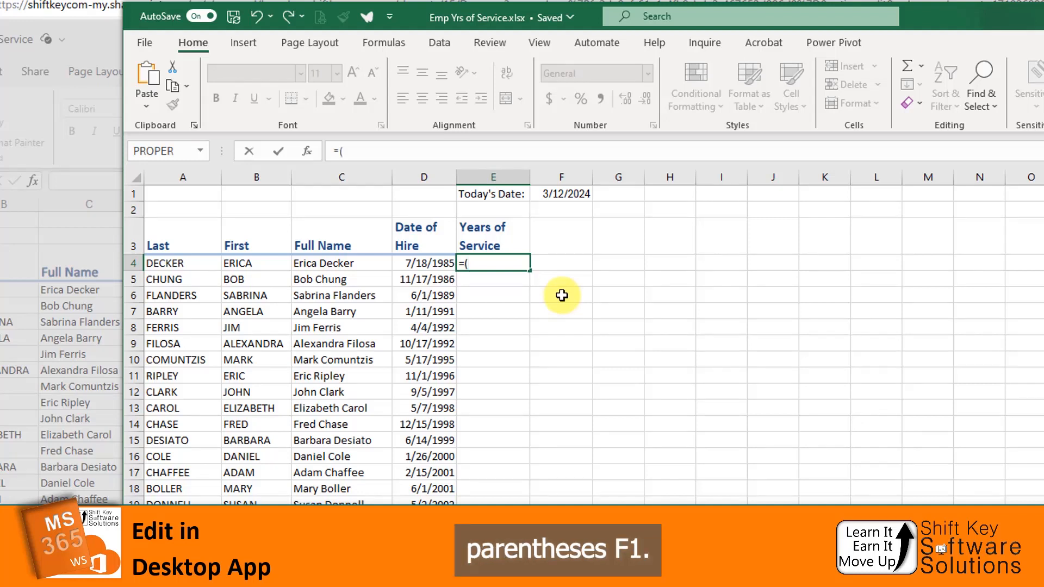
text(F1)
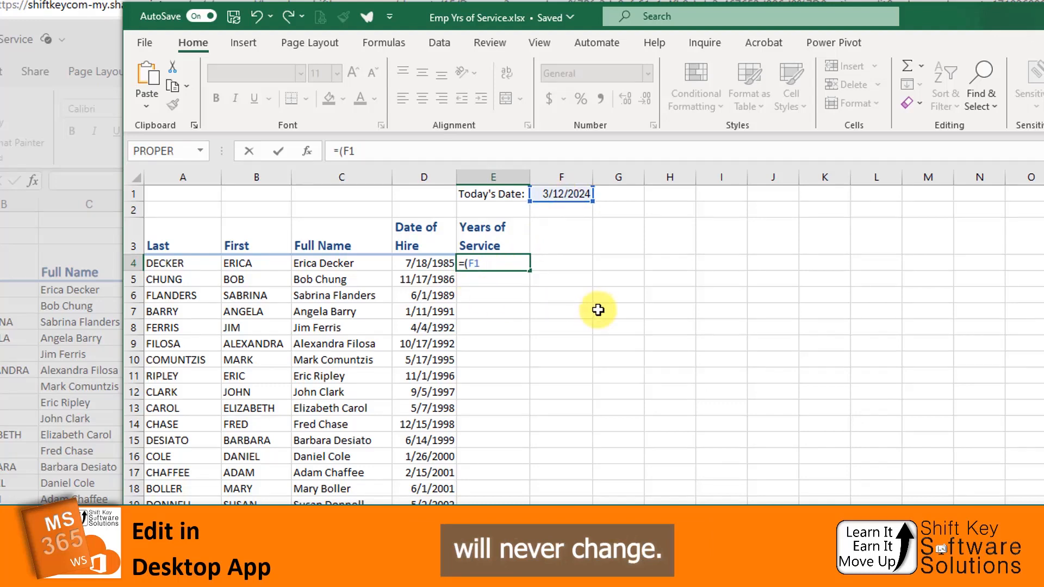
key(F4)
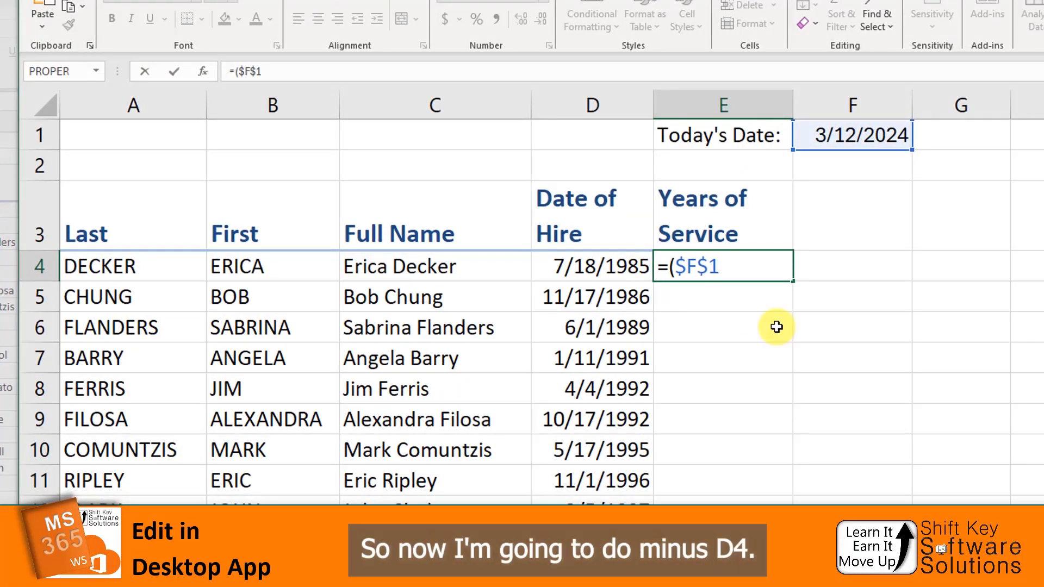
text(D4)/36)
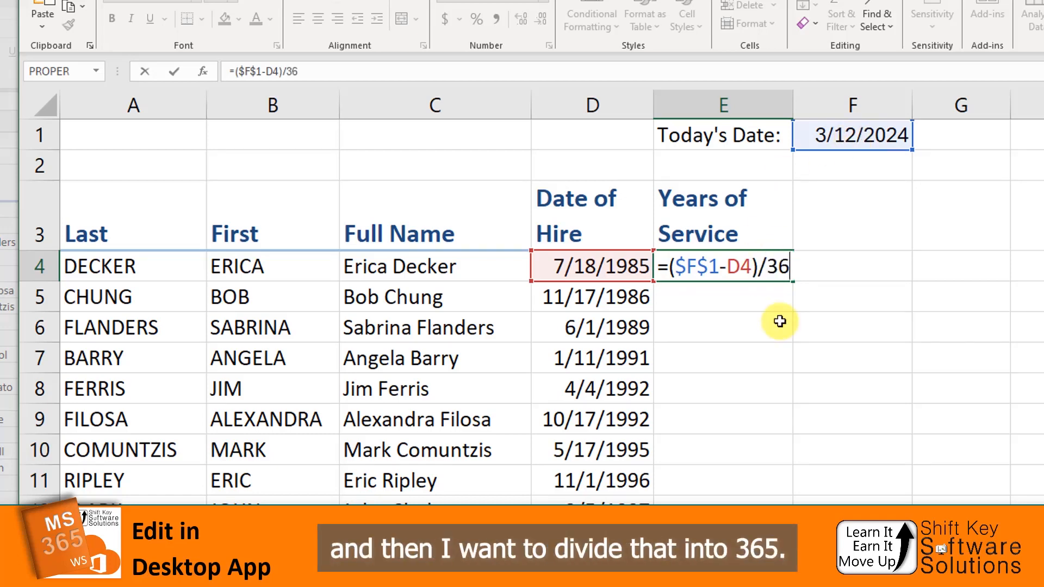
text(5)
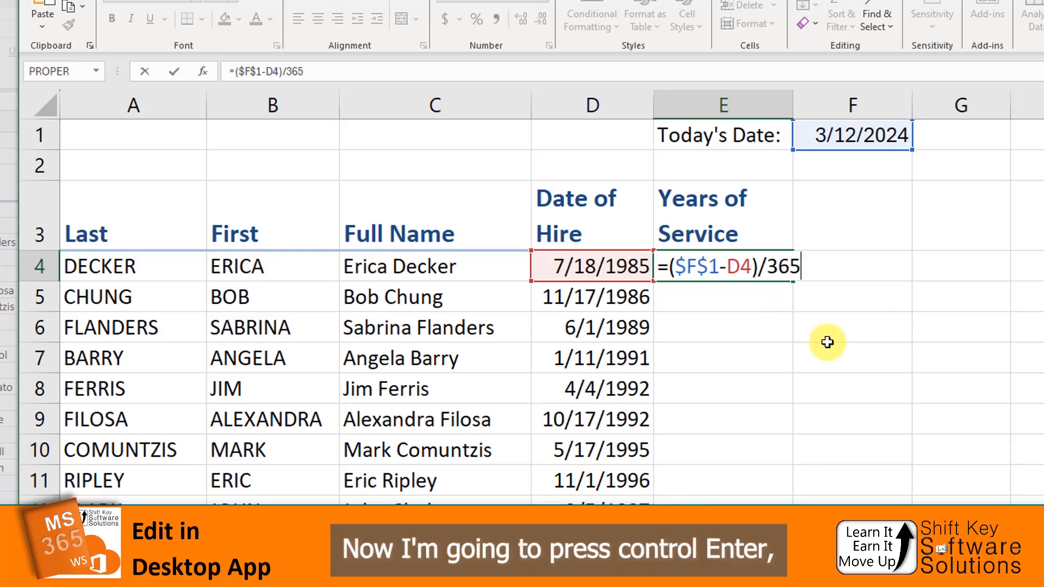
key(ctrl)
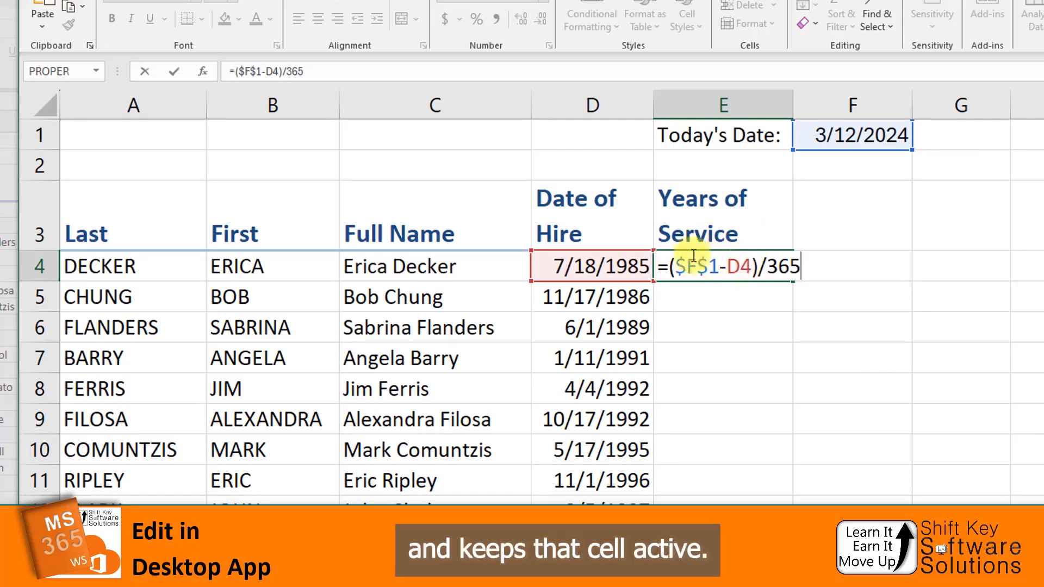
key(ctrl+Return)
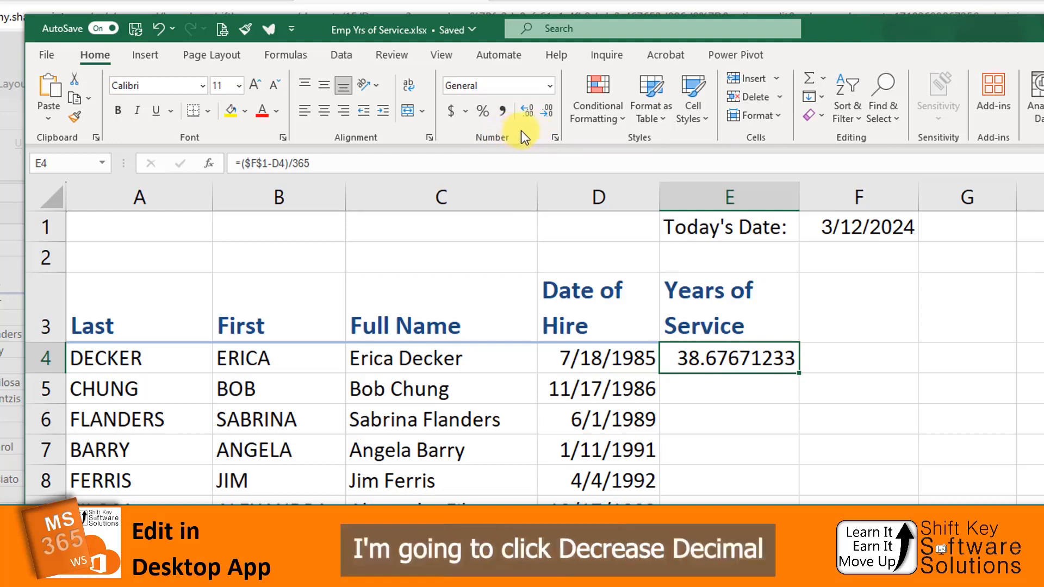
Decrease the decimals of the Years of Service value in E4 until it shows a whole number
click(547, 112)
click(547, 112)
click(548, 112)
click(547, 112)
click(548, 112)
click(547, 112)
click(547, 112)
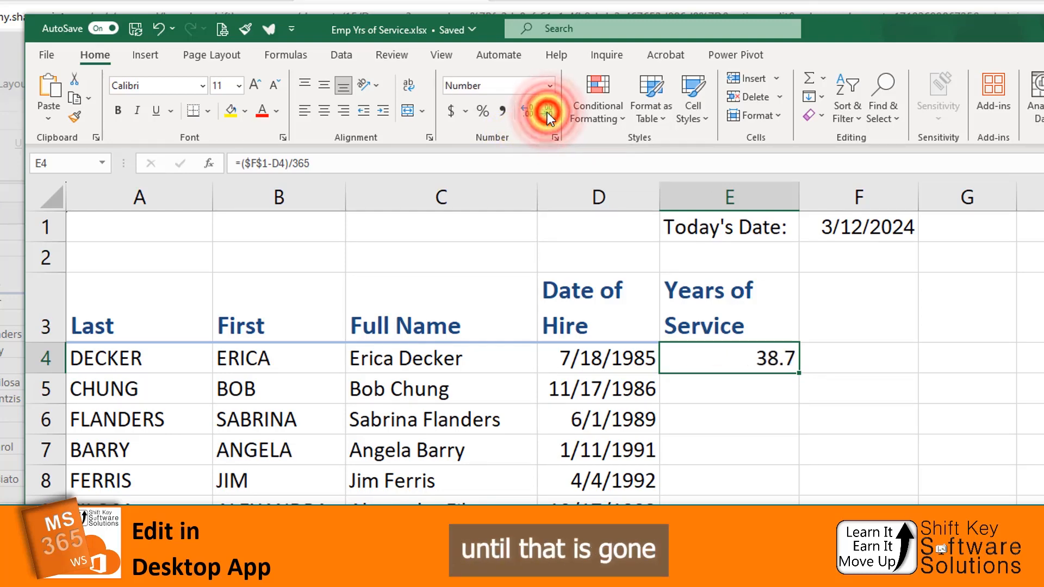
click(548, 112)
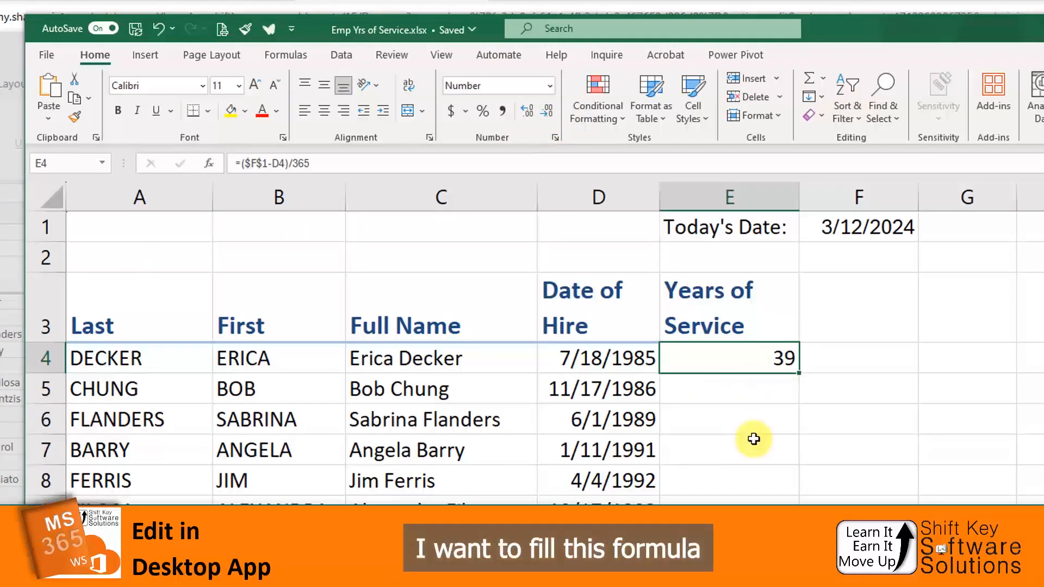
Fill the Years of Service formula from E4 down to E24, the last employee row, and reselect E4
scroll(754, 437, down, 1)
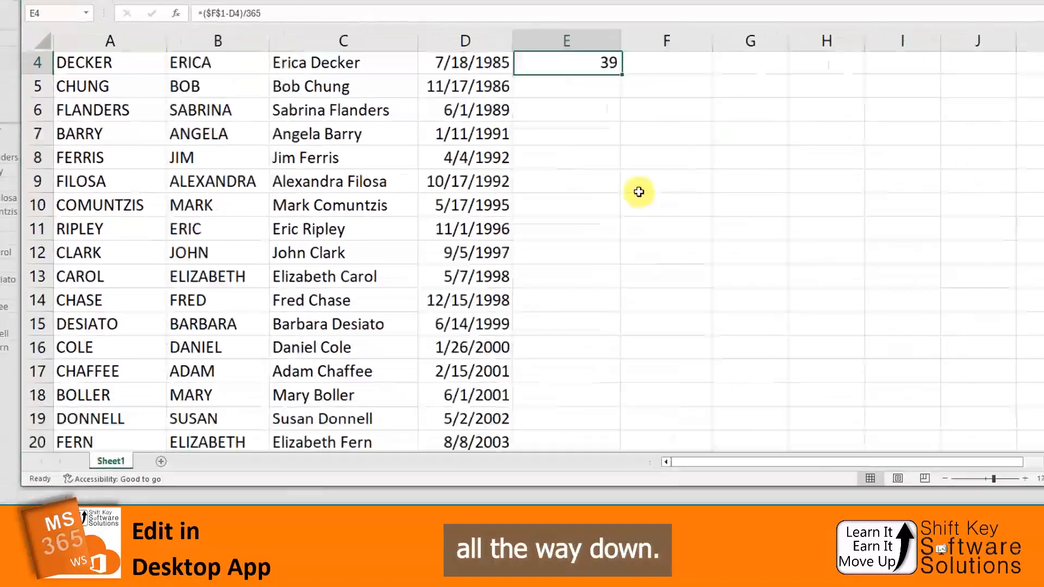
scroll(707, 295, up, 1)
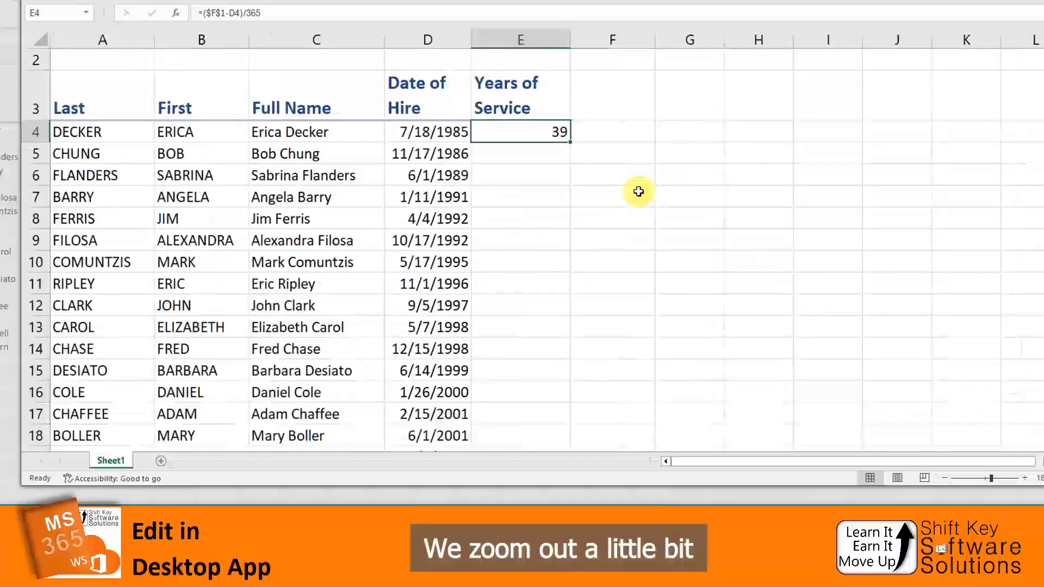
scroll(468, 193, down, 3)
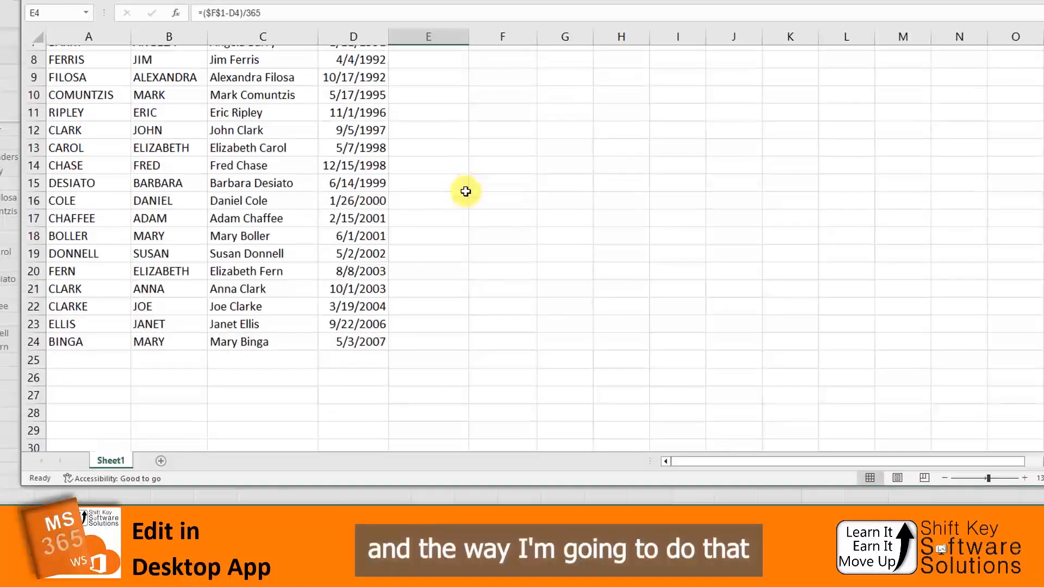
scroll(466, 193, up, 1)
scroll(468, 189, down, 3)
scroll(468, 189, up, 5)
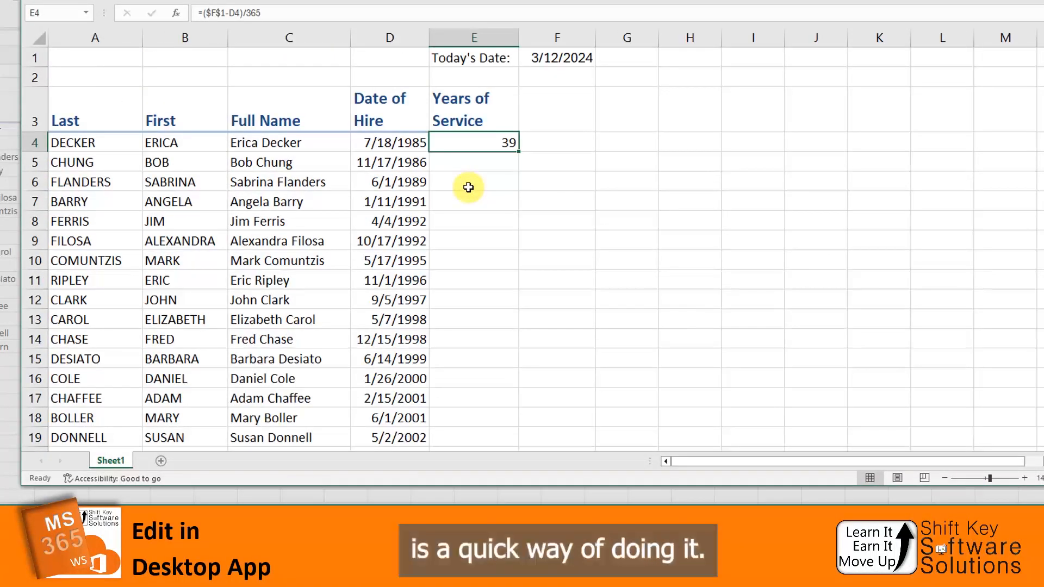
scroll(469, 187, down, 2)
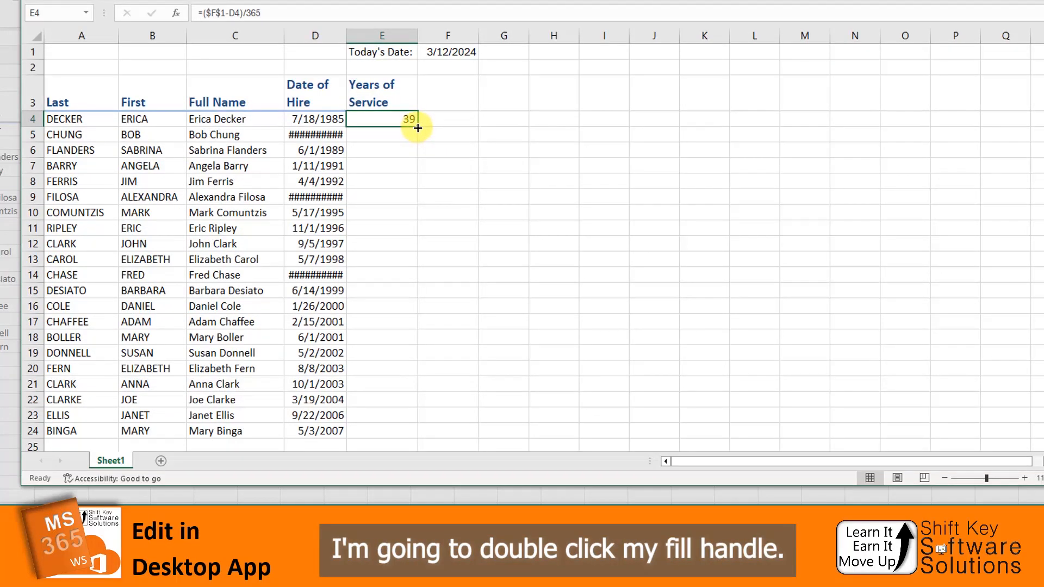
double_click(417, 127)
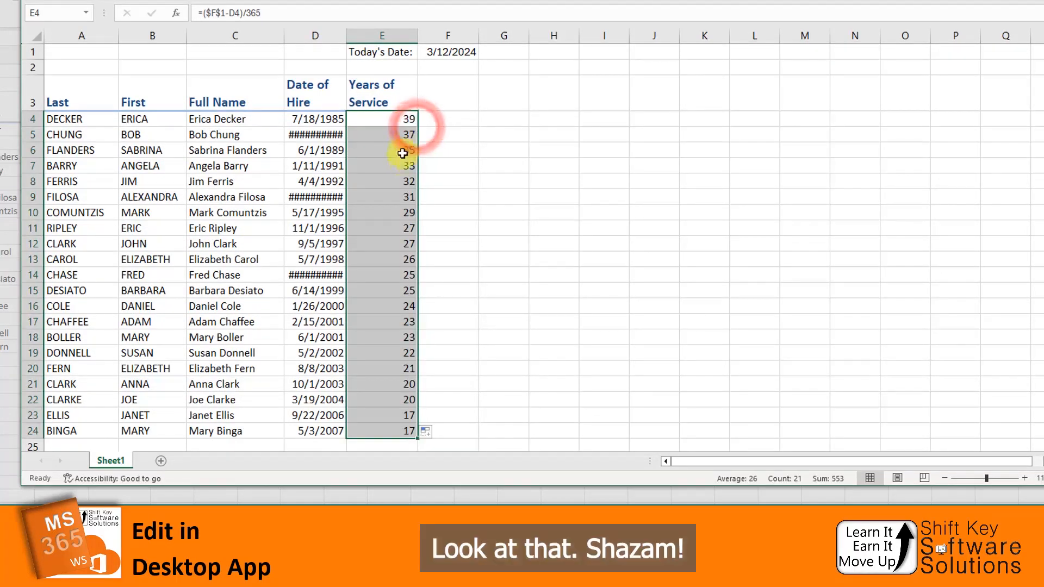
click(401, 124)
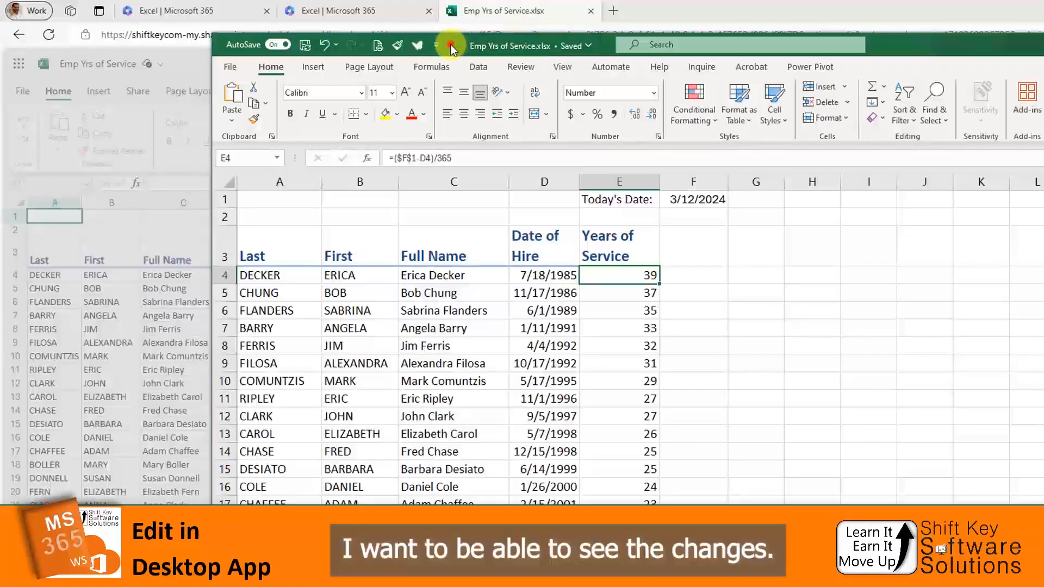
Close the desktop workbook window and dismiss the browser's file-opened dialog to return to the workbook in Excel for the web
drag(433, 30, 652, 42)
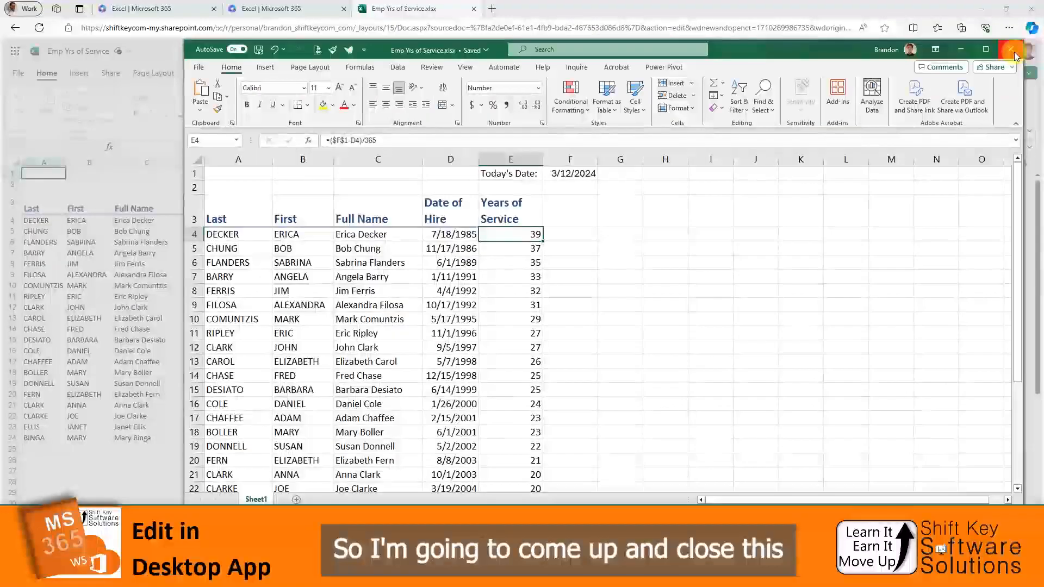
click(1013, 52)
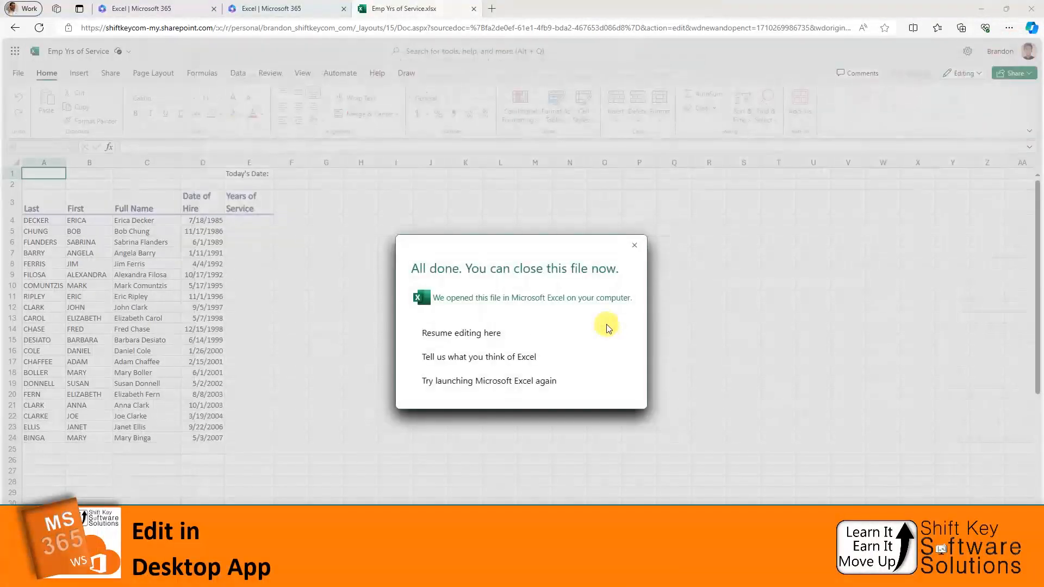
click(634, 246)
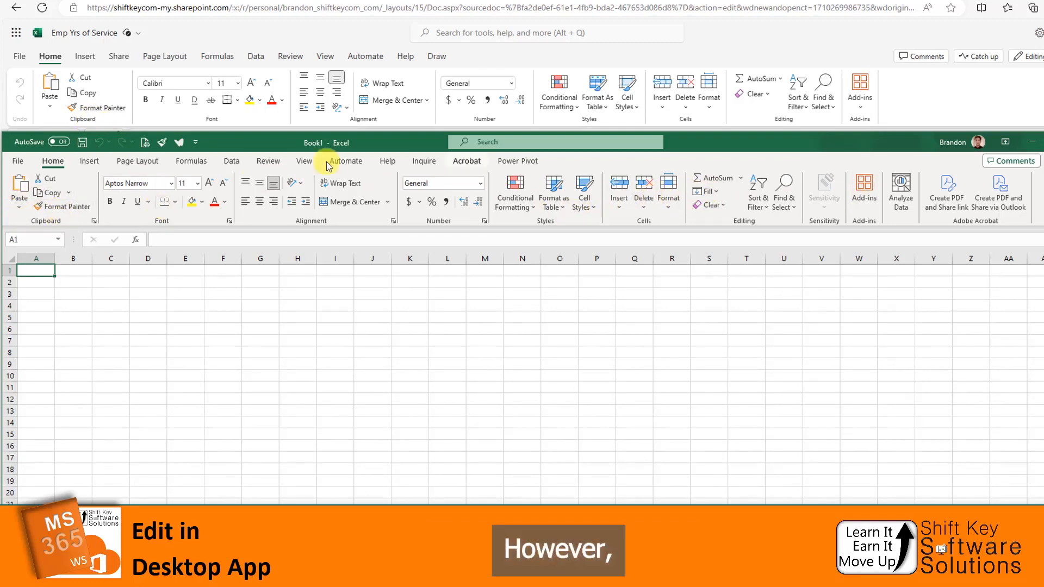
Compare the Page Layout commands of desktop Excel and Excel for the web, and return to the web workbook
click(132, 164)
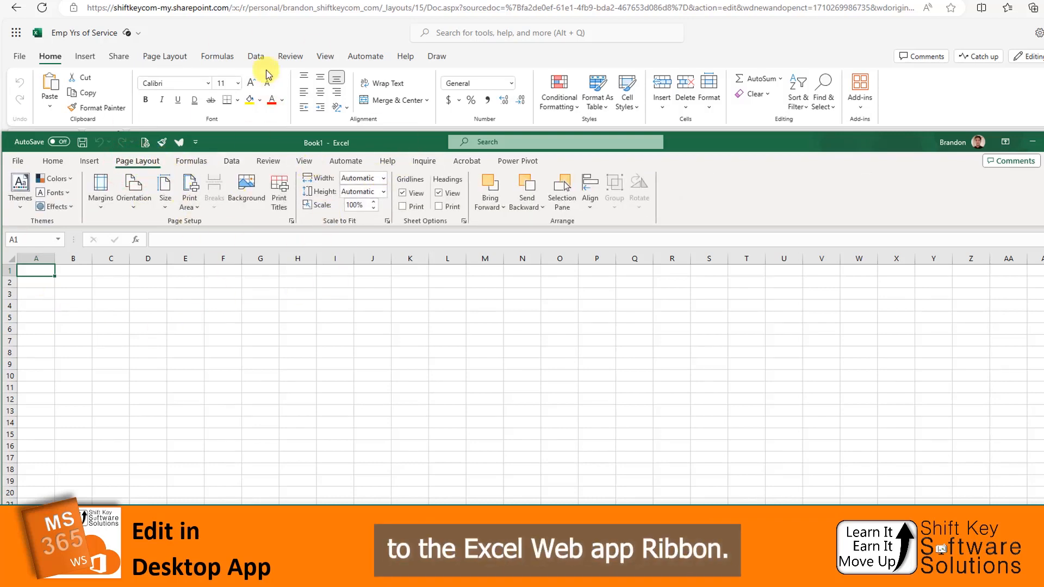
click(165, 57)
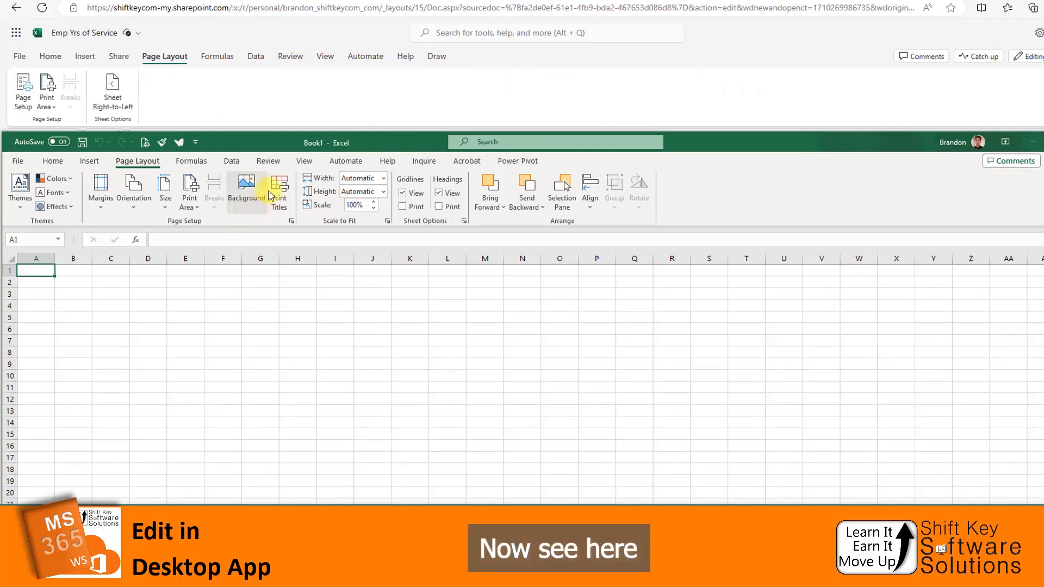
drag(255, 146, 255, 141)
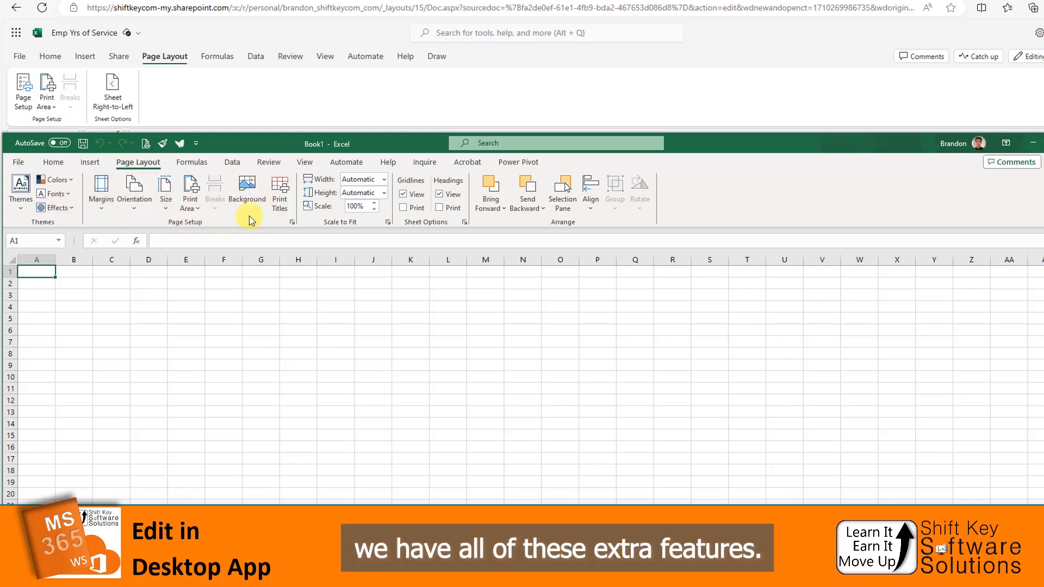
click(381, 97)
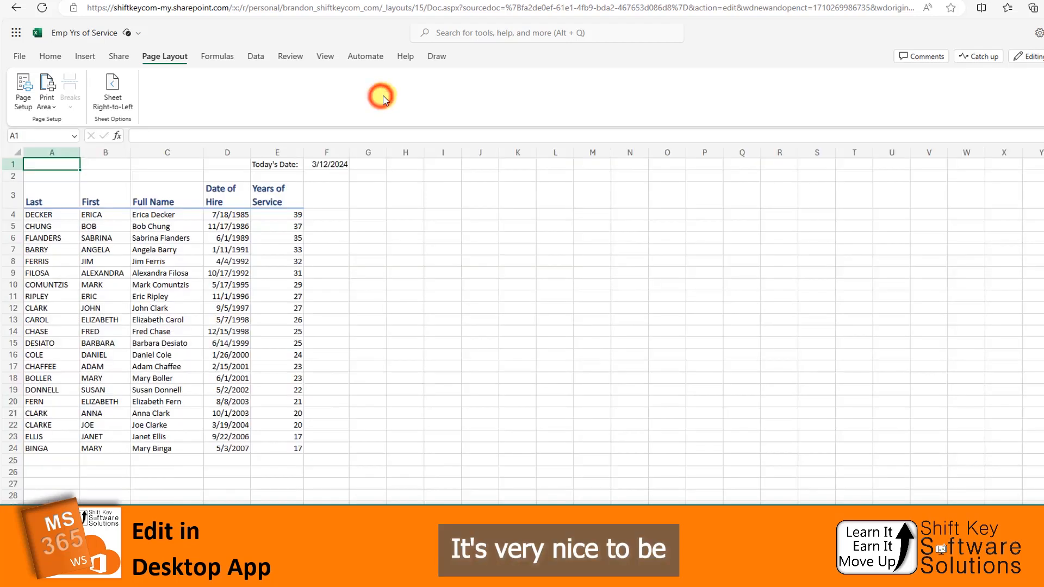